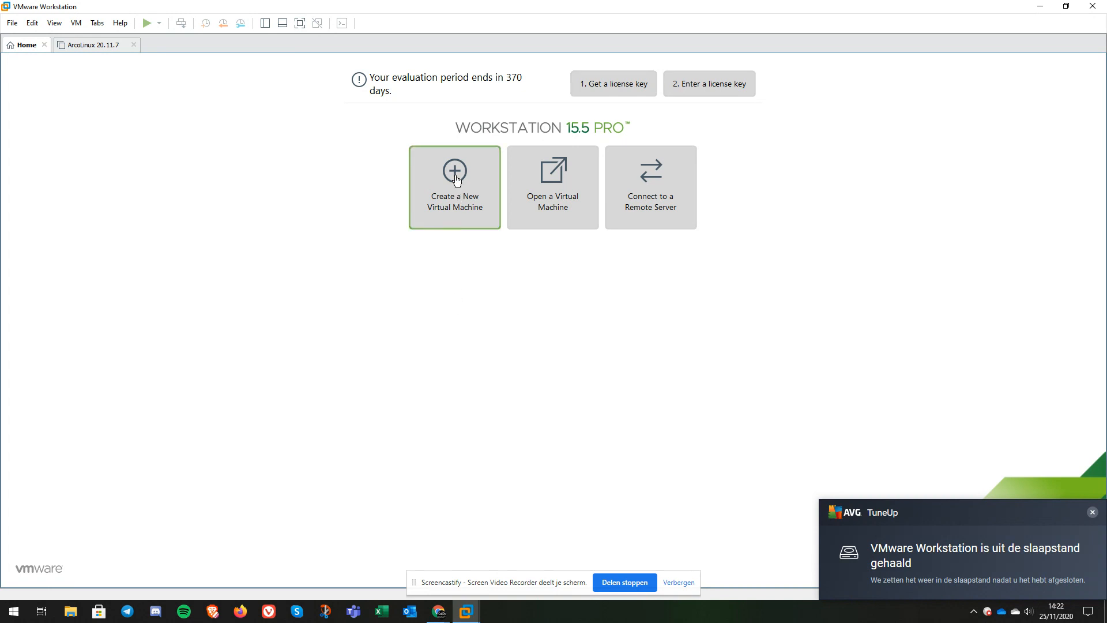
# Close the open ArcoLinux 20.11.7 virtual machine and start creating a new one with the Typical configuration
pyautogui.click(111, 48)
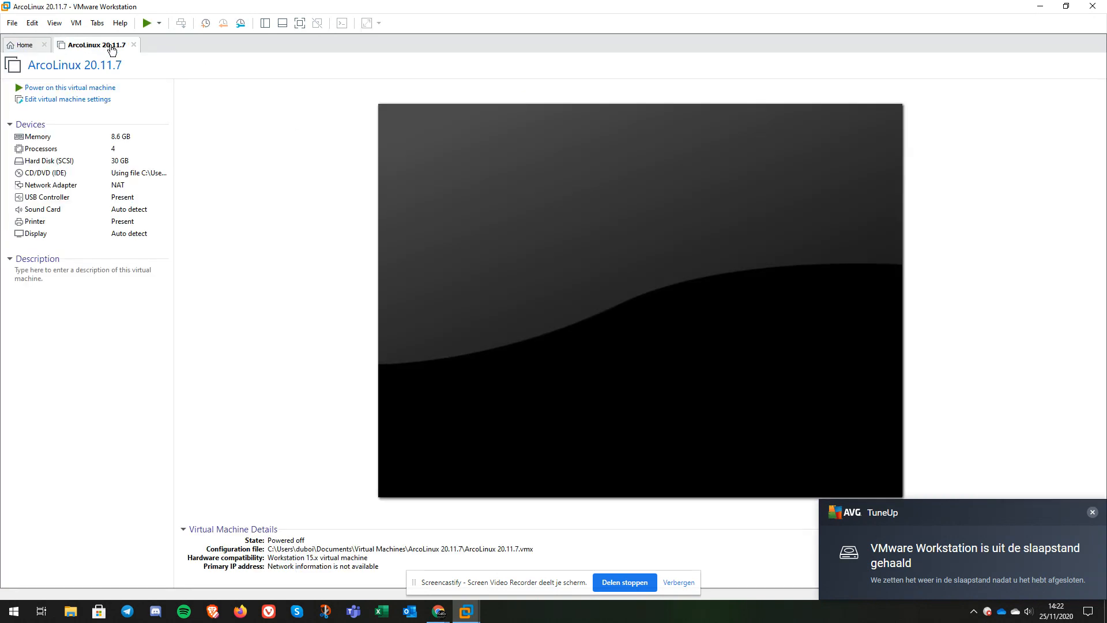
pyautogui.click(133, 46)
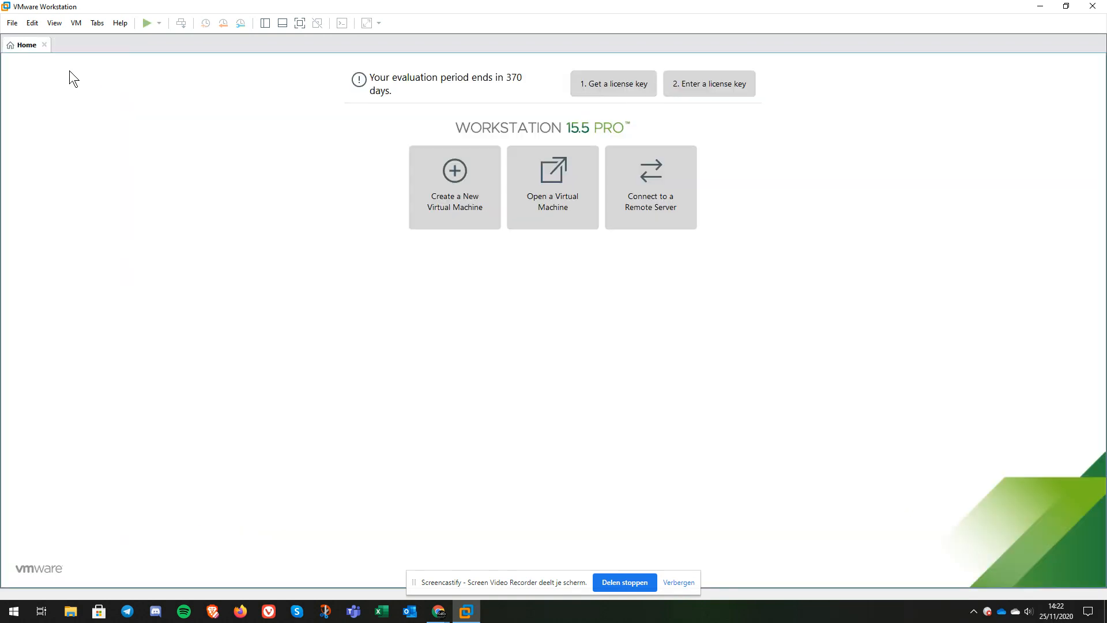
pyautogui.click(460, 222)
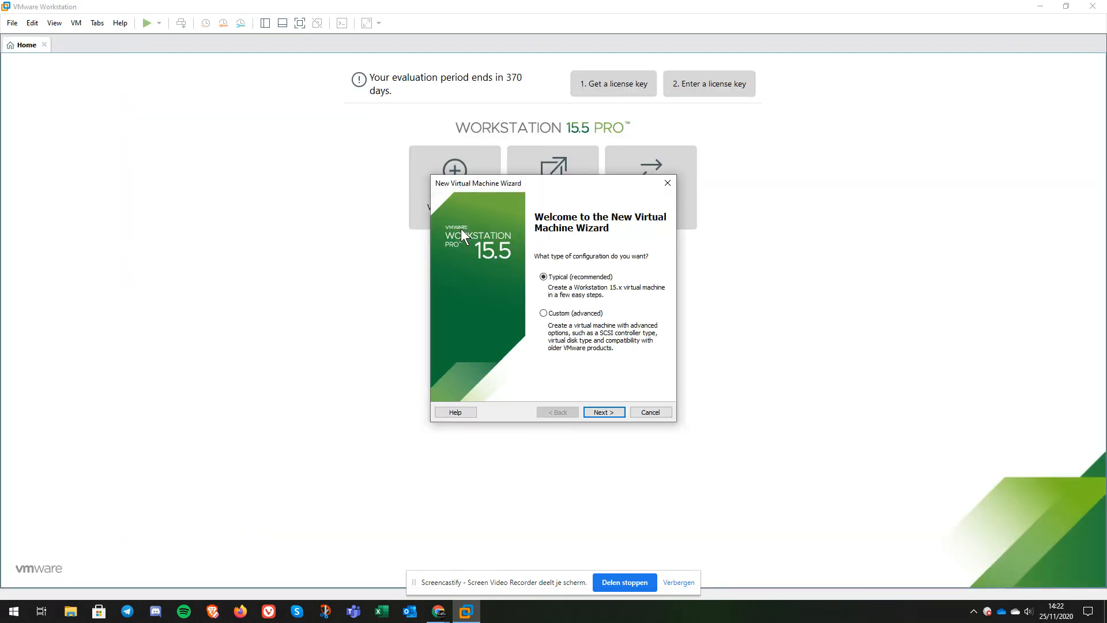
pyautogui.click(601, 412)
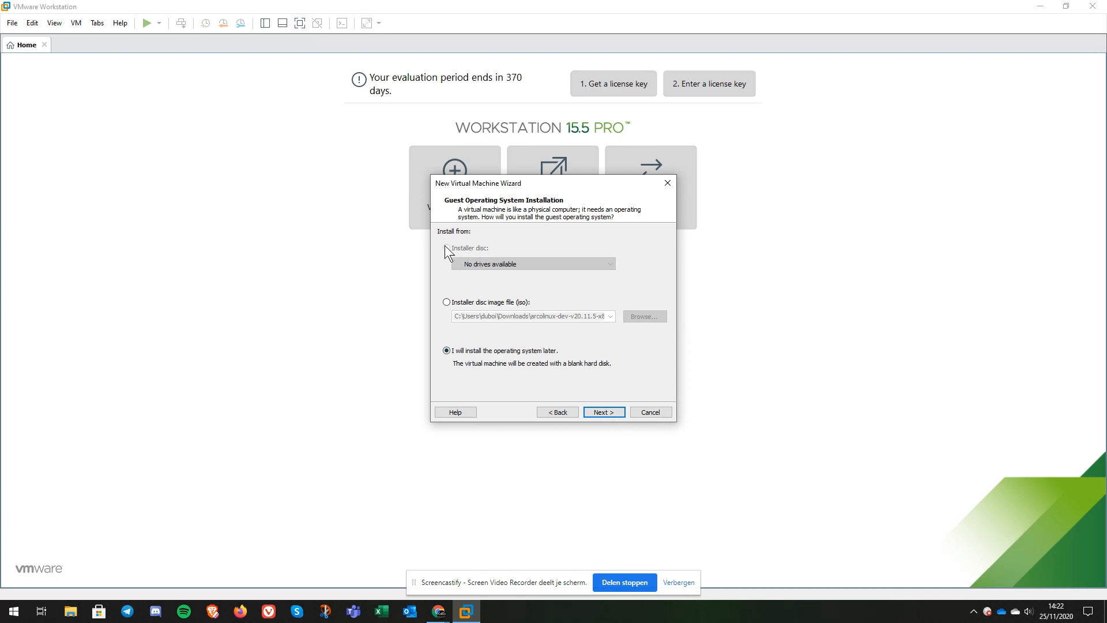
# Install from the disc image file arcolinux-git-v21.01.1-x86_64.iso located in the Documenten folder
pyautogui.click(458, 302)
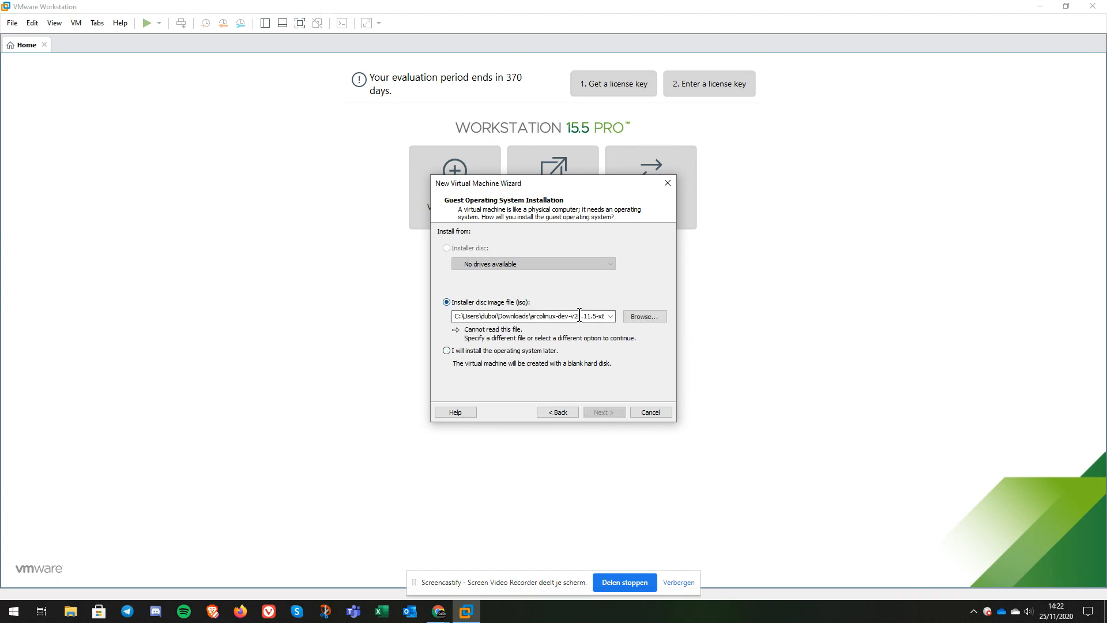
pyautogui.click(638, 318)
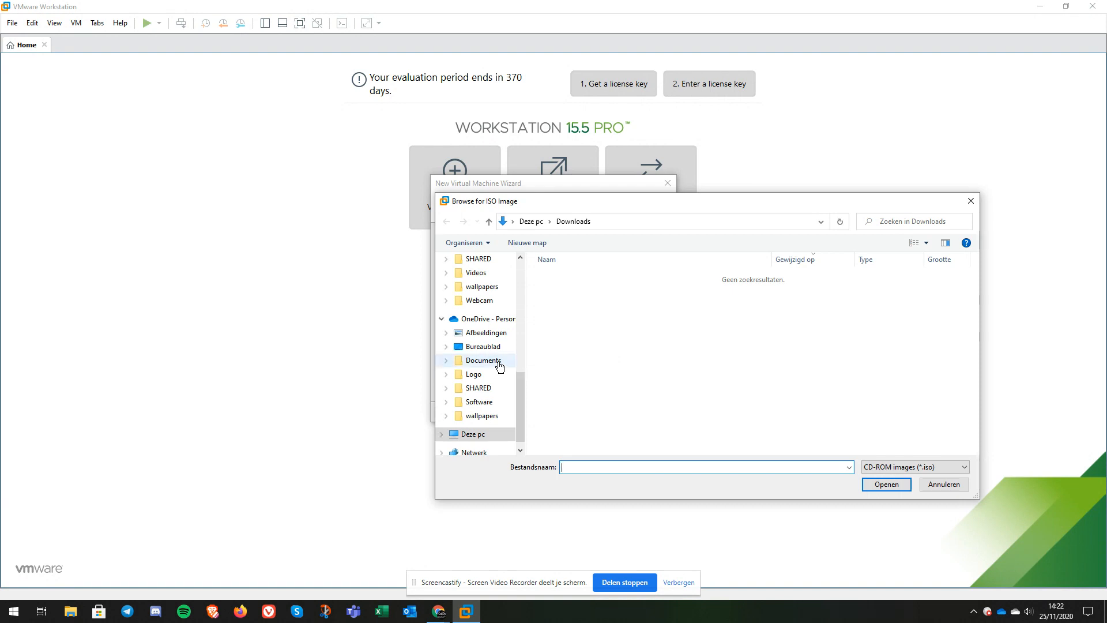
pyautogui.scroll(2, 489, 326)
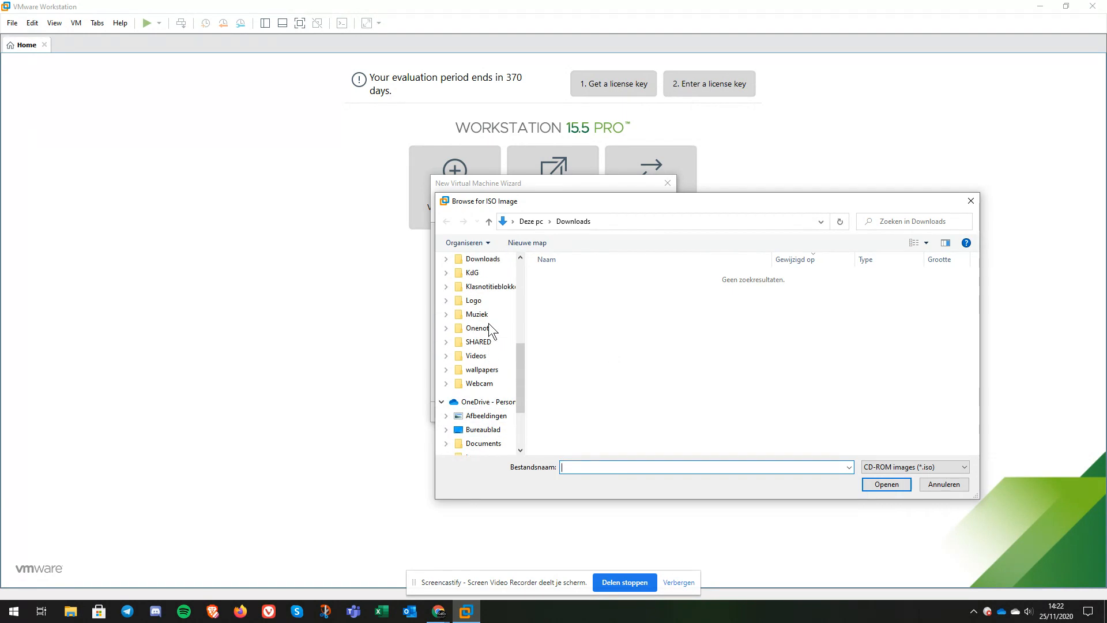
pyautogui.click(488, 260)
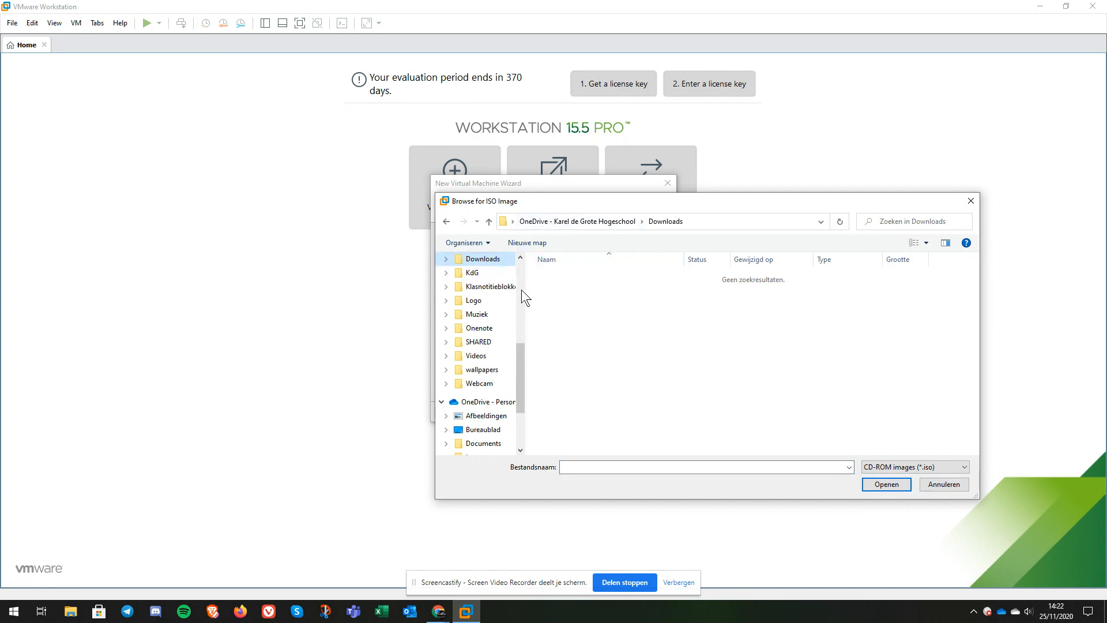
pyautogui.moveTo(516, 352); pyautogui.dragTo(522, 261)
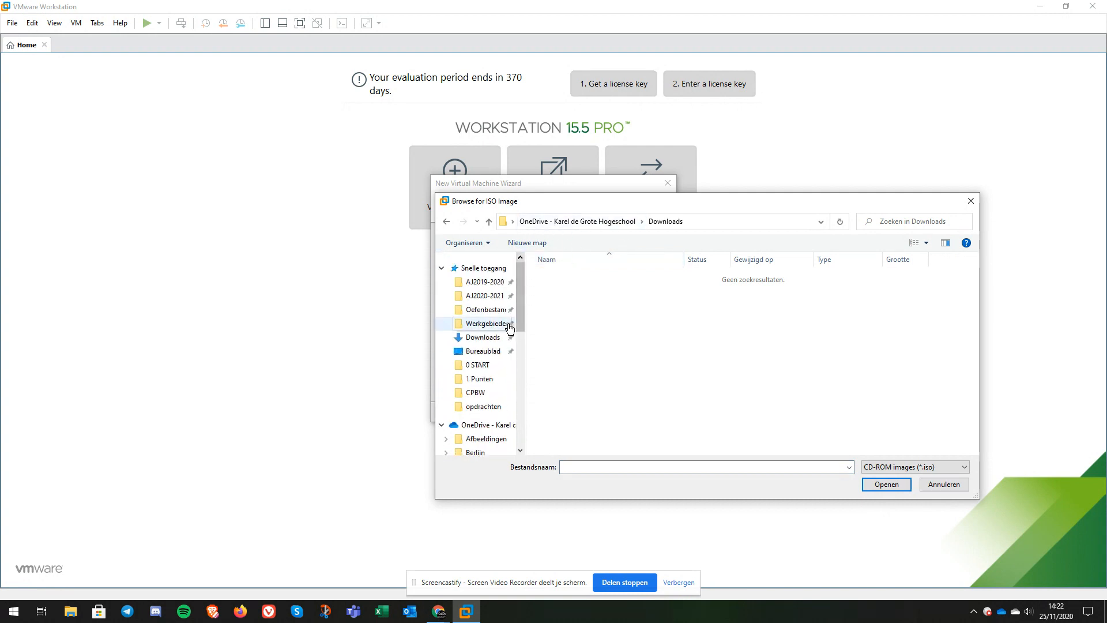
pyautogui.click(481, 337)
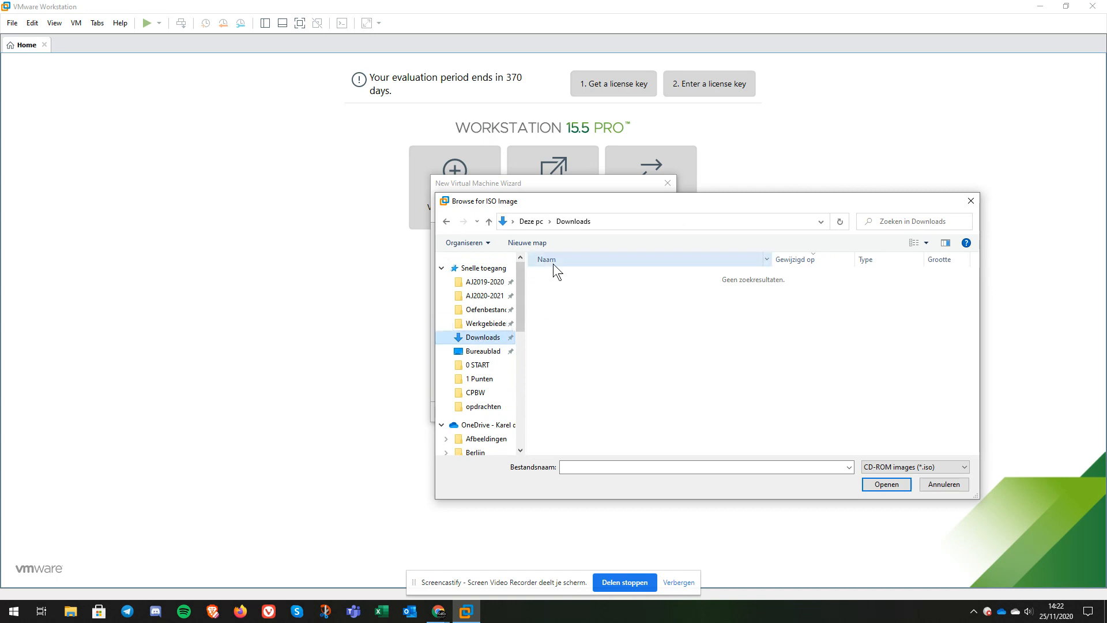
pyautogui.click(550, 221)
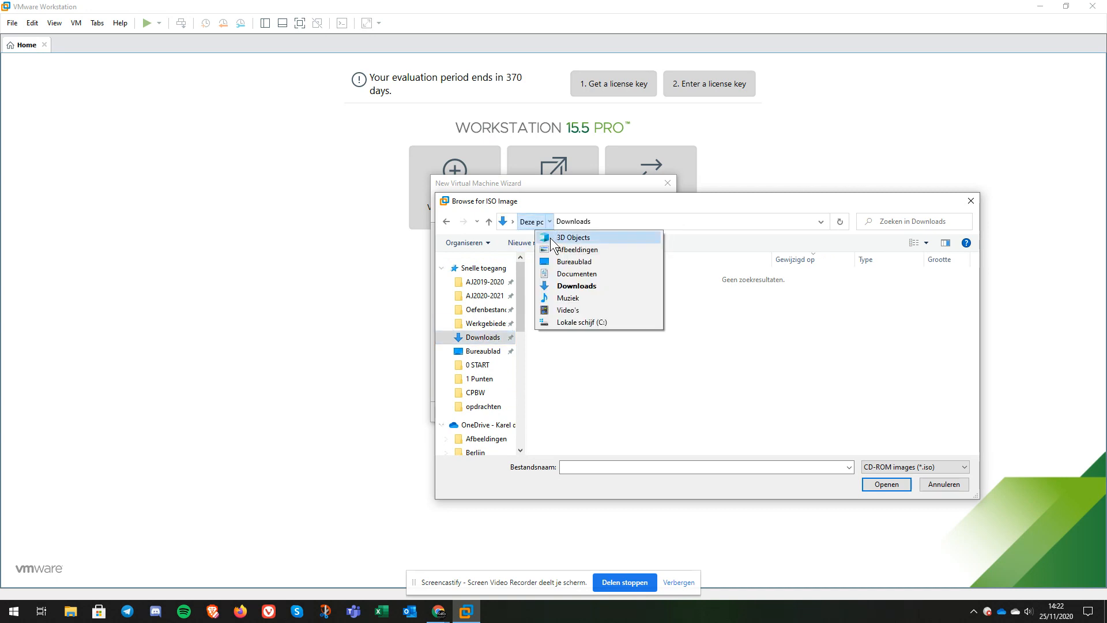
pyautogui.click(586, 276)
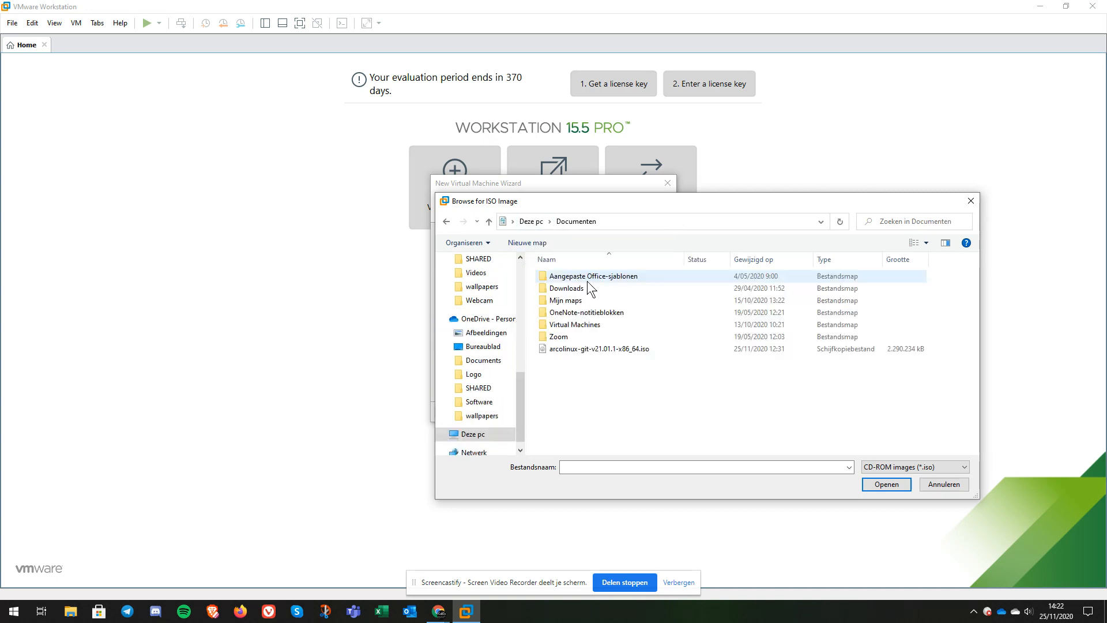
pyautogui.click(594, 349)
pyautogui.click(888, 484)
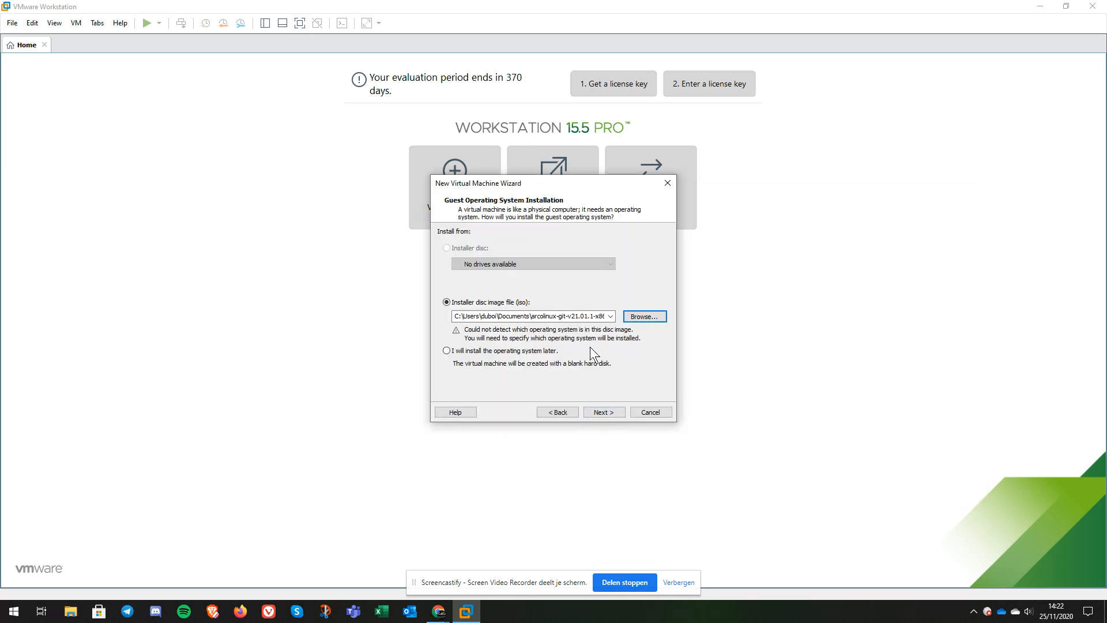
pyautogui.click(609, 412)
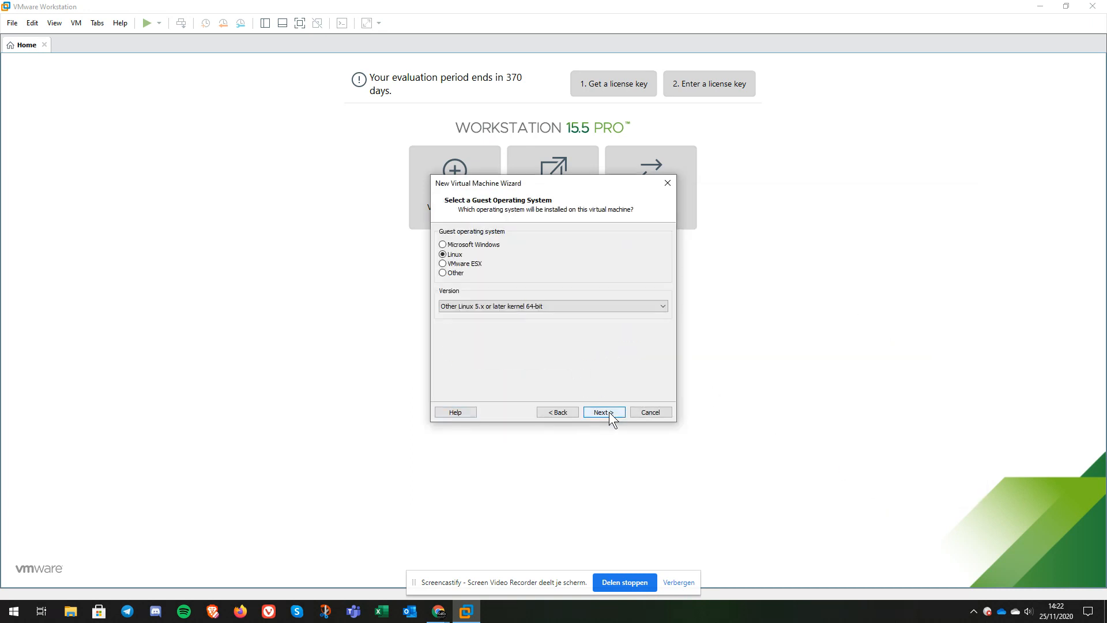
# Set the guest operating system to Linux, version Other Linux 5.x or later kernel 64-bit
pyautogui.click(553, 306)
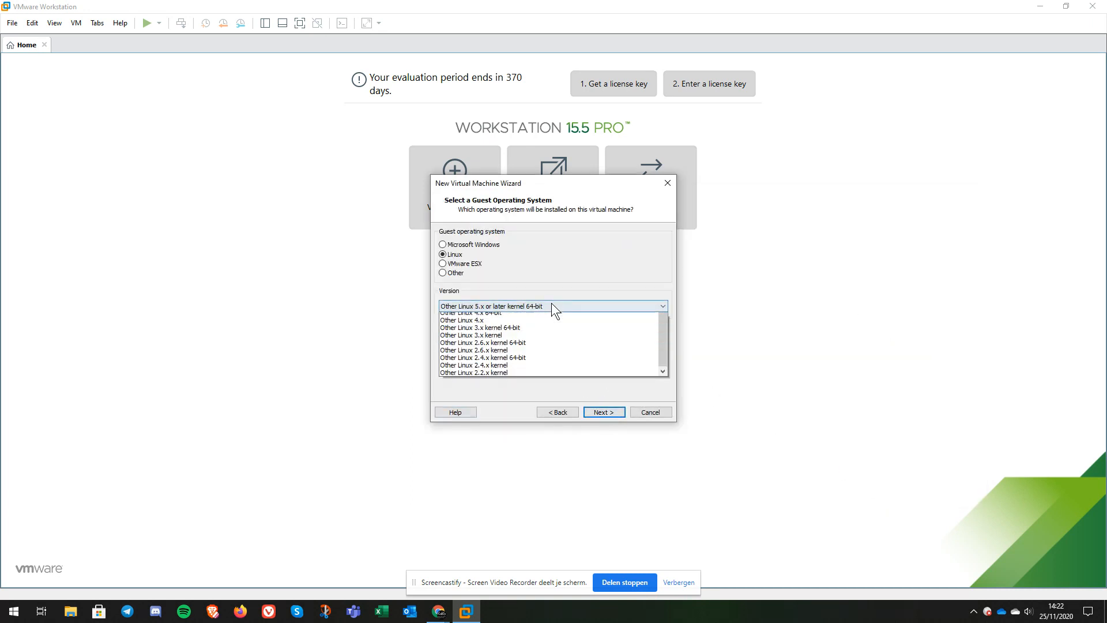
pyautogui.scroll(3, 548, 356)
pyautogui.scroll(10, 548, 356)
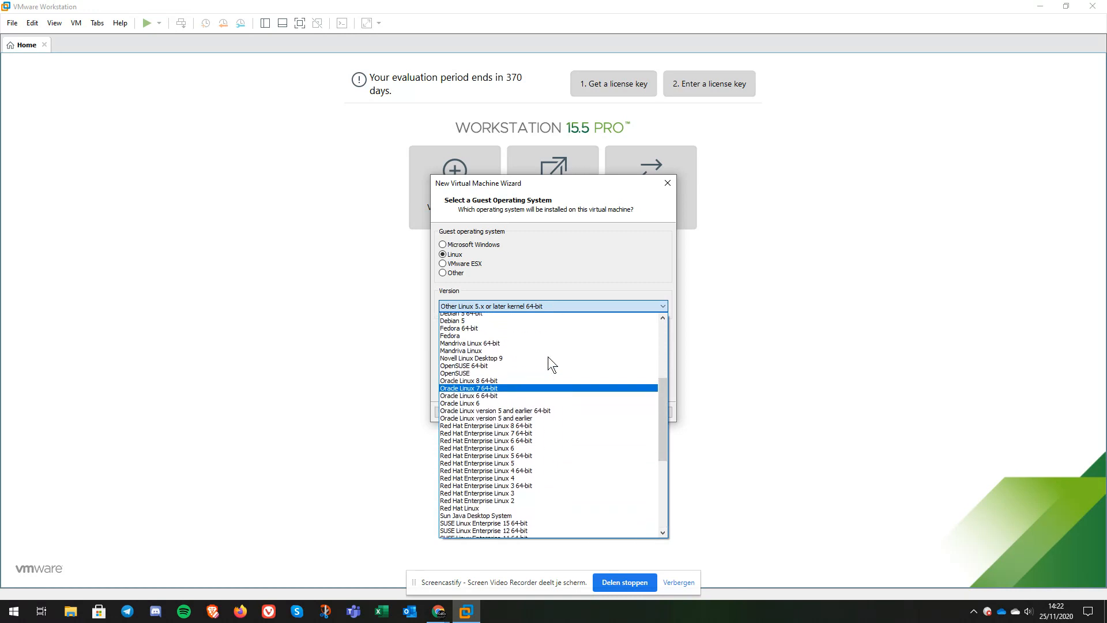
pyautogui.scroll(2, 545, 355)
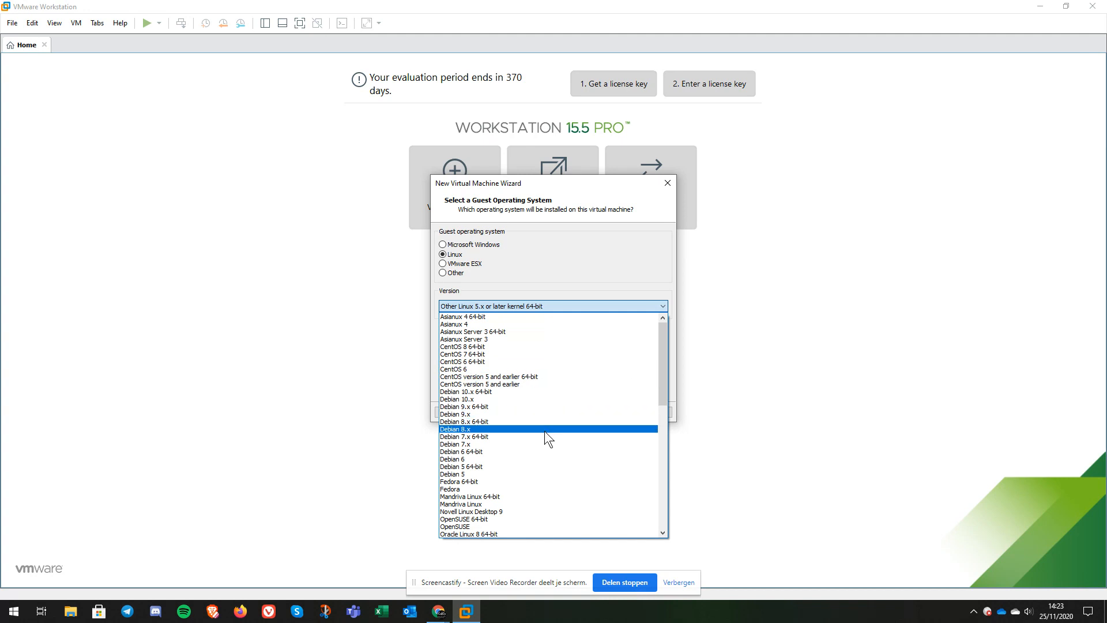
pyautogui.scroll(-15, 545, 430)
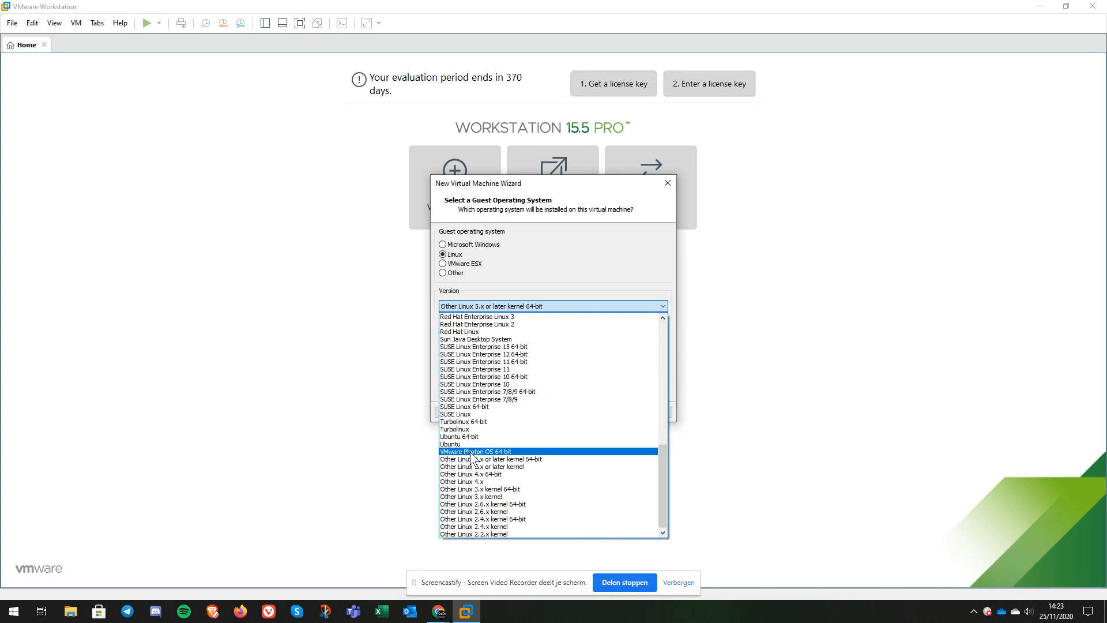
pyautogui.click(546, 458)
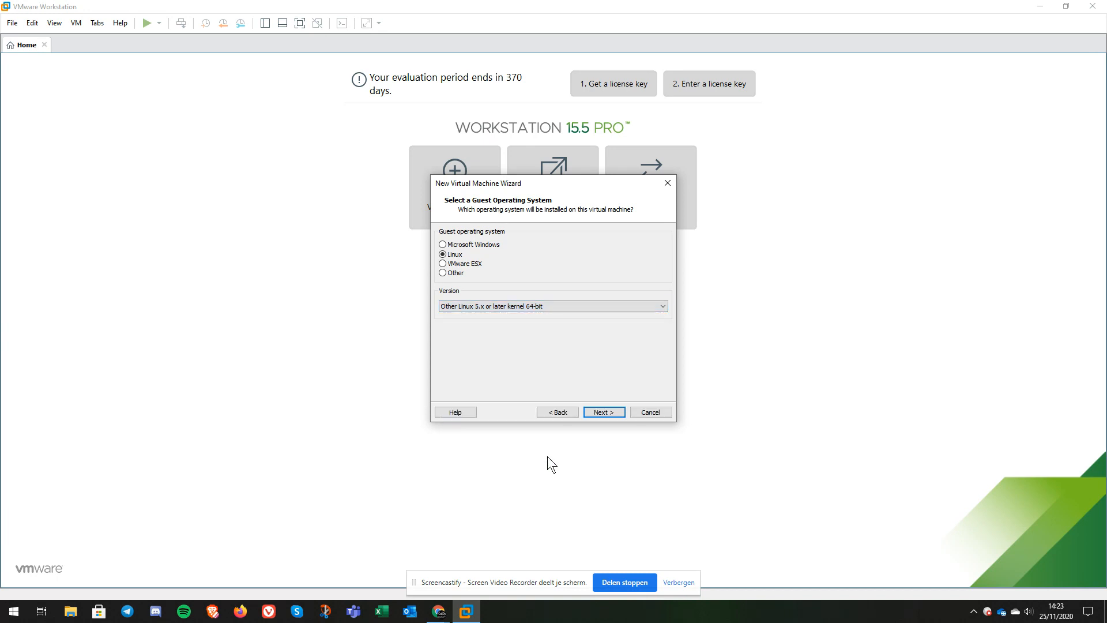
pyautogui.click(619, 413)
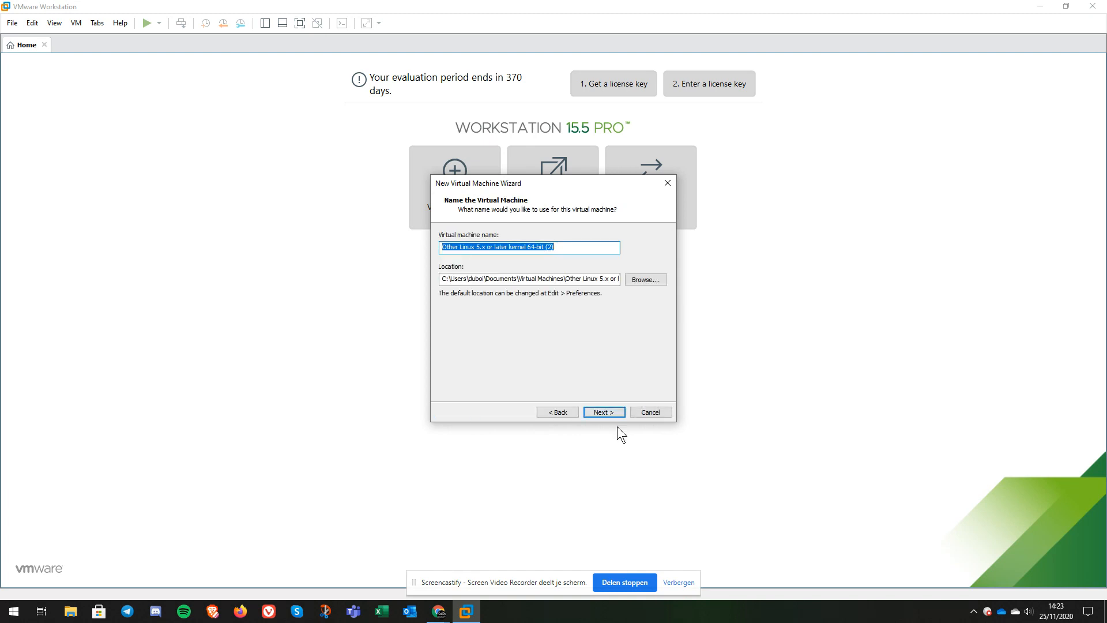
# Name the virtual machine "ArcoLinux-" followed by the owner's first name and keep the matching default location
pyautogui.write('Arc')
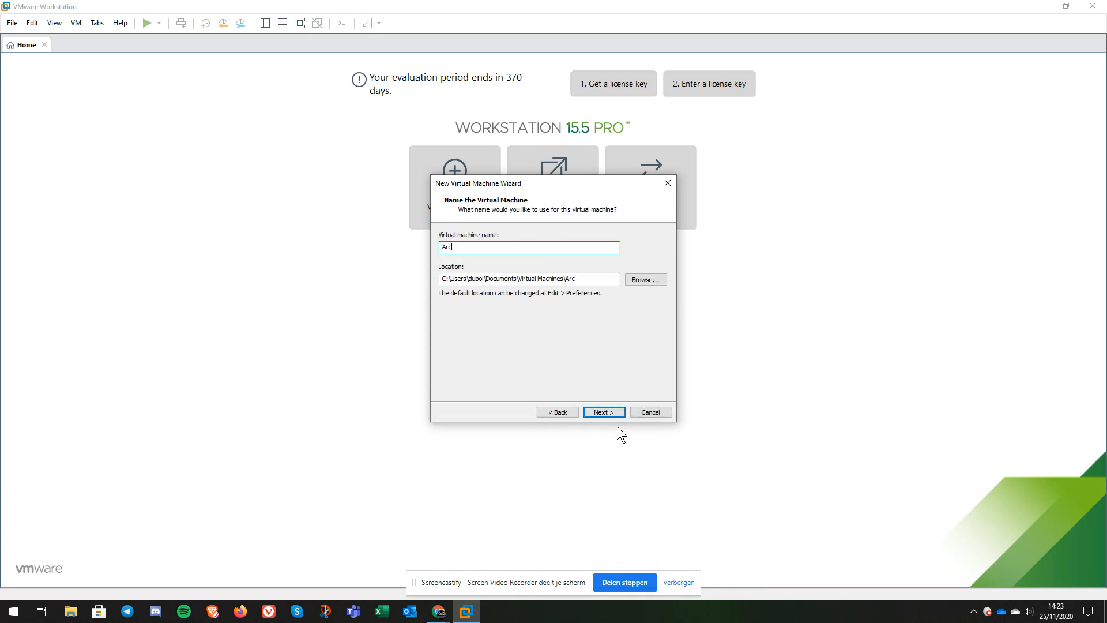
pyautogui.write('oLinux')
pyautogui.click(605, 278)
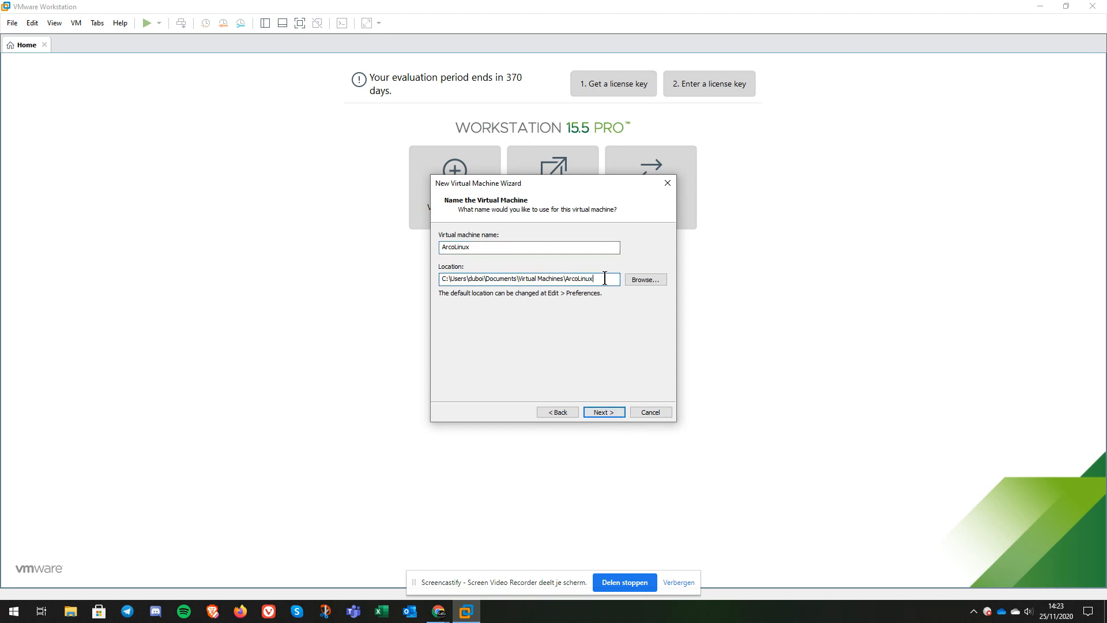
pyautogui.click(501, 242)
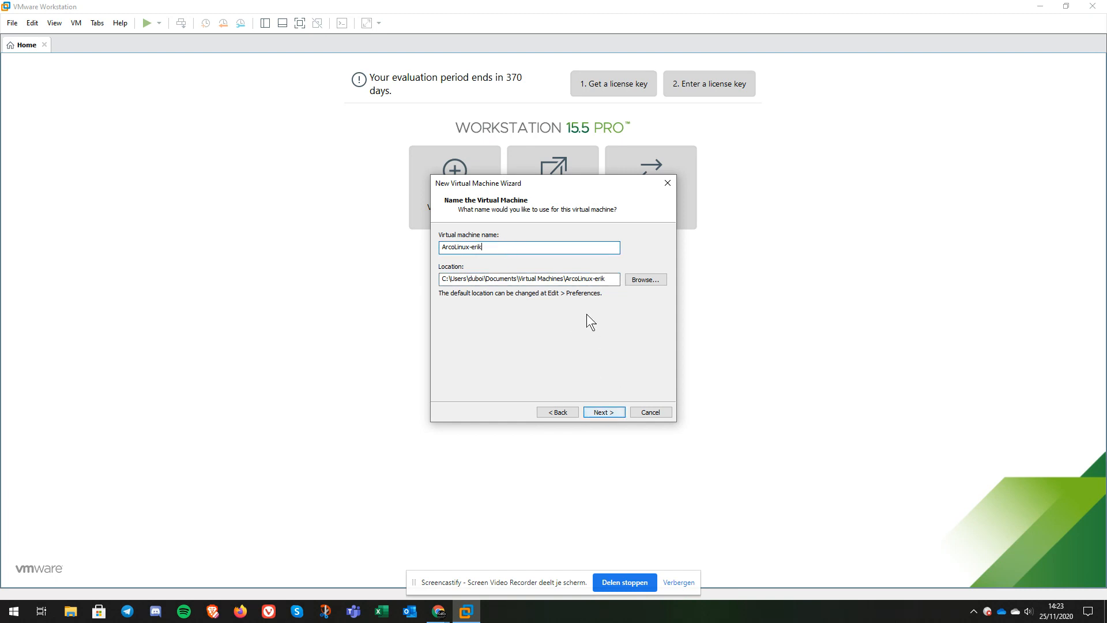
pyautogui.click(610, 411)
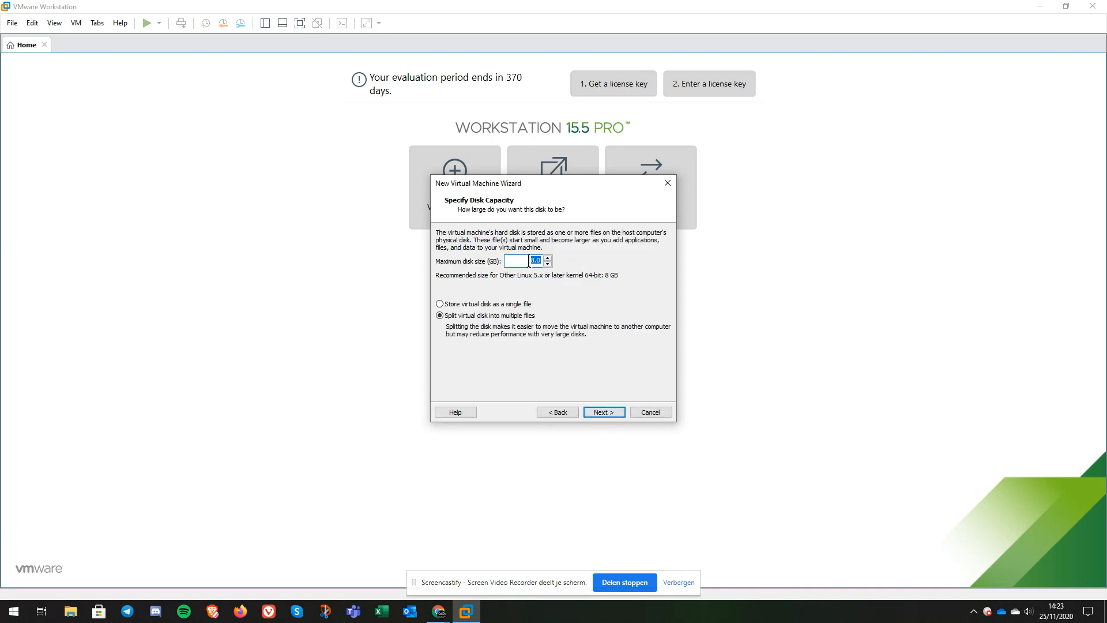
# Set the maximum disk size to 30 GB, split into multiple files, and finish creating the virtual machine
pyautogui.write('30')
pyautogui.click(501, 305)
pyautogui.click(504, 316)
pyautogui.click(599, 411)
pyautogui.click(603, 412)
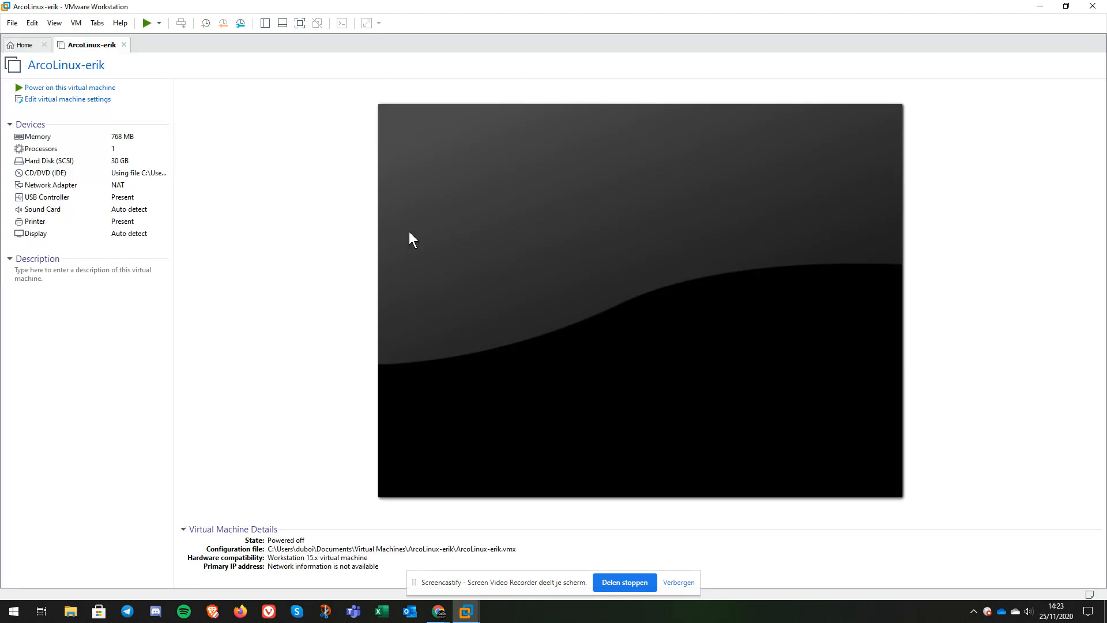
# Set the virtual machine's number of cores per processor to 4
pyautogui.doubleClick(105, 151)
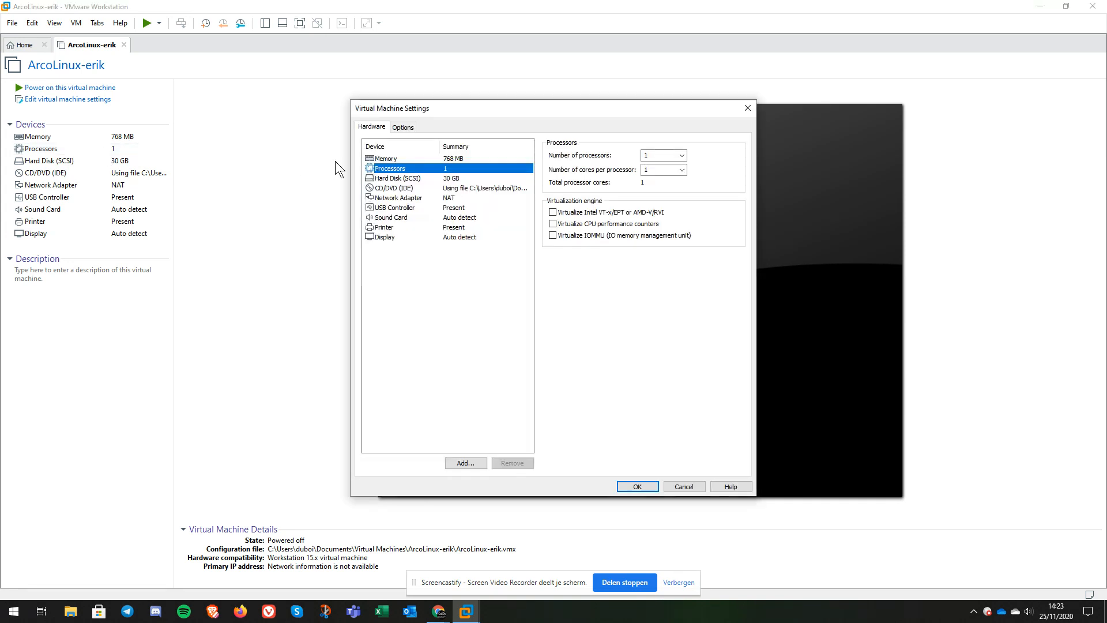
pyautogui.click(682, 169)
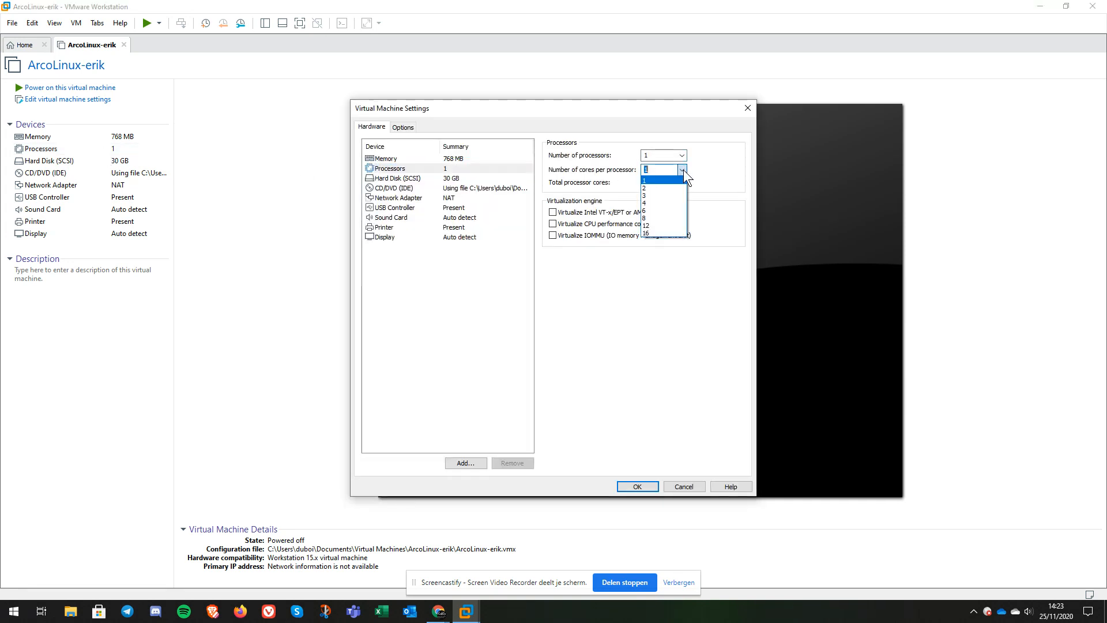
pyautogui.click(650, 203)
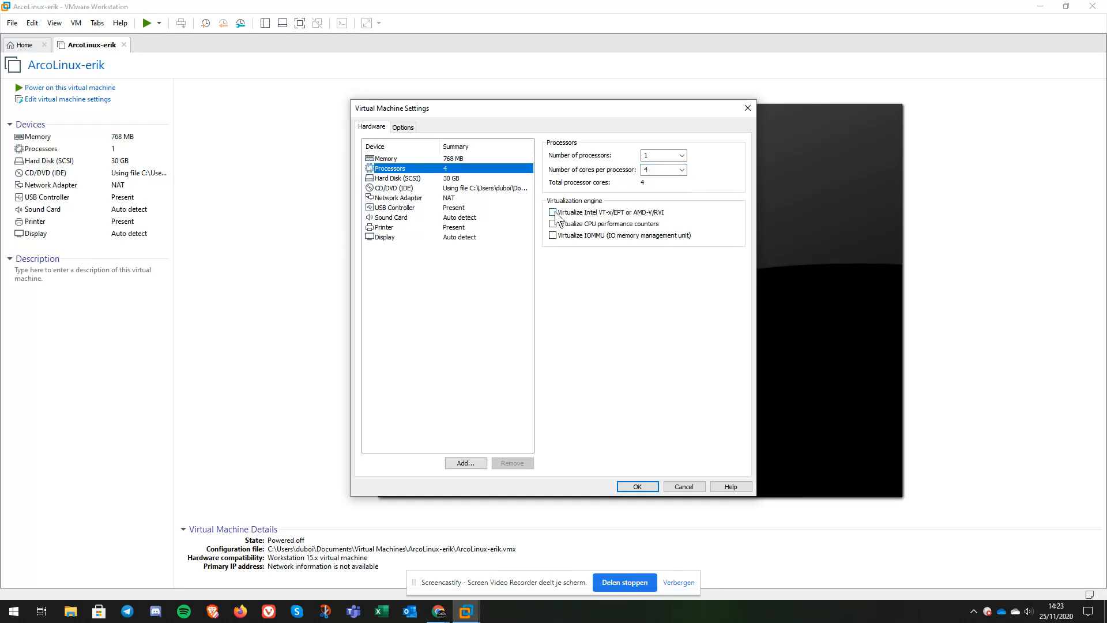
# Set the virtual machine's memory to 4 GB and save the hardware settings
pyautogui.click(455, 159)
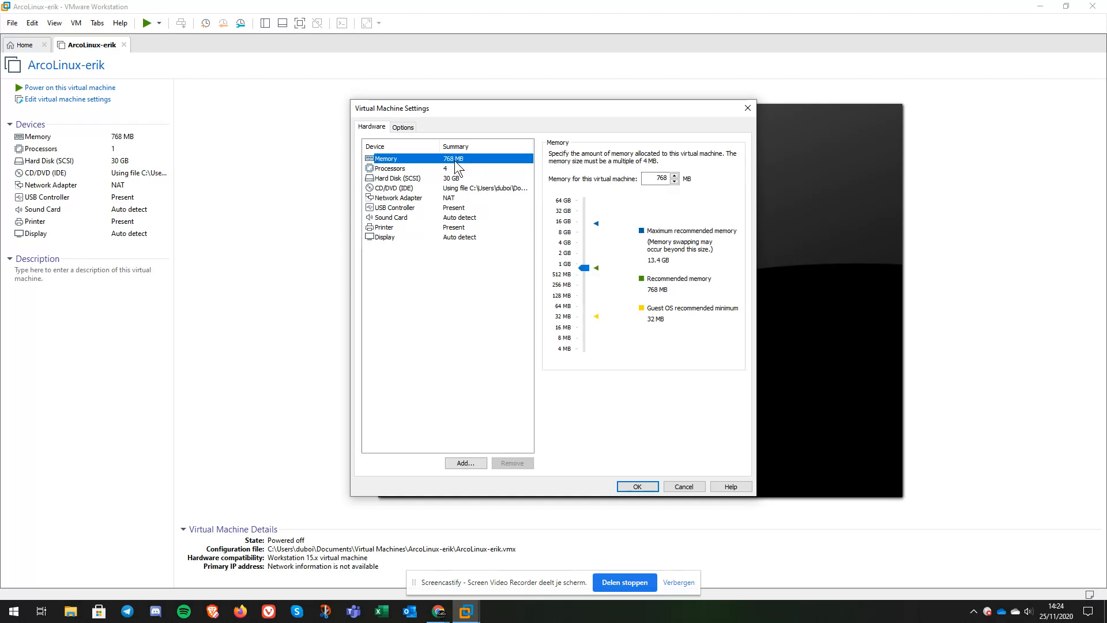
pyautogui.moveTo(586, 267); pyautogui.dragTo(586, 249)
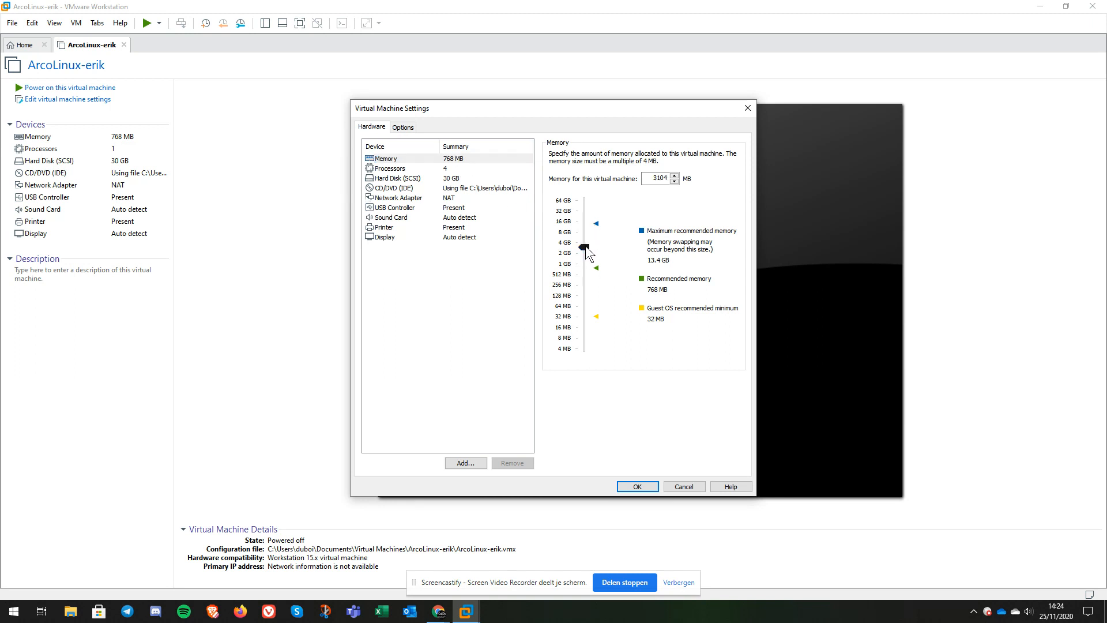
pyautogui.click(586, 241)
pyautogui.click(637, 487)
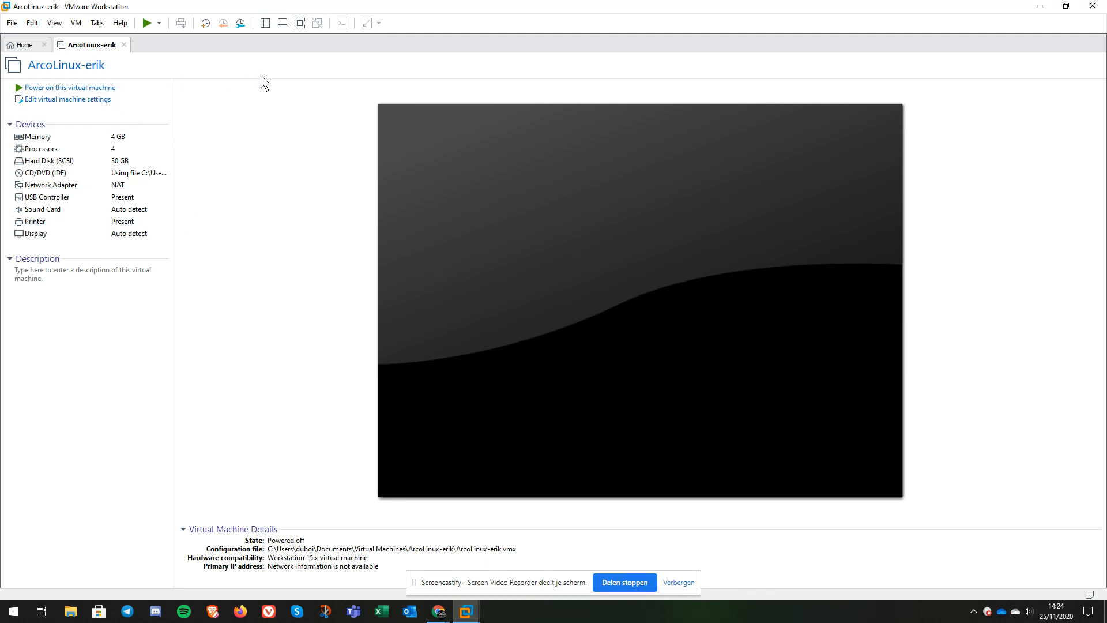
# Power on the virtual machine in full screen and boot the ArcoLinux install medium (x86_64, BIOS)
pyautogui.click(85, 88)
pyautogui.click(299, 24)
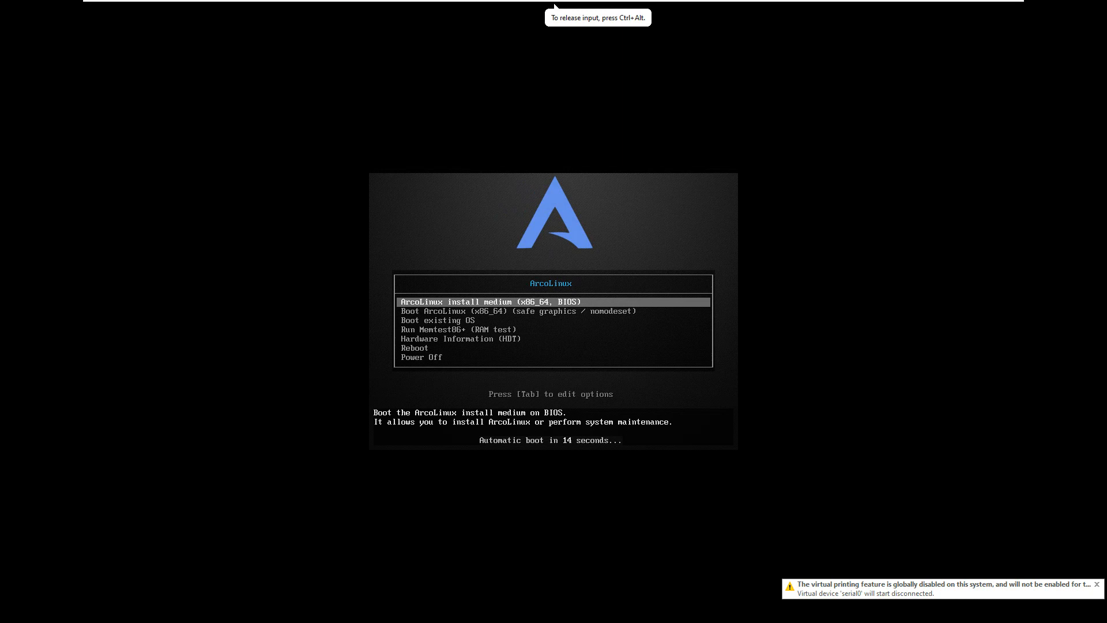
pyautogui.press('Return')
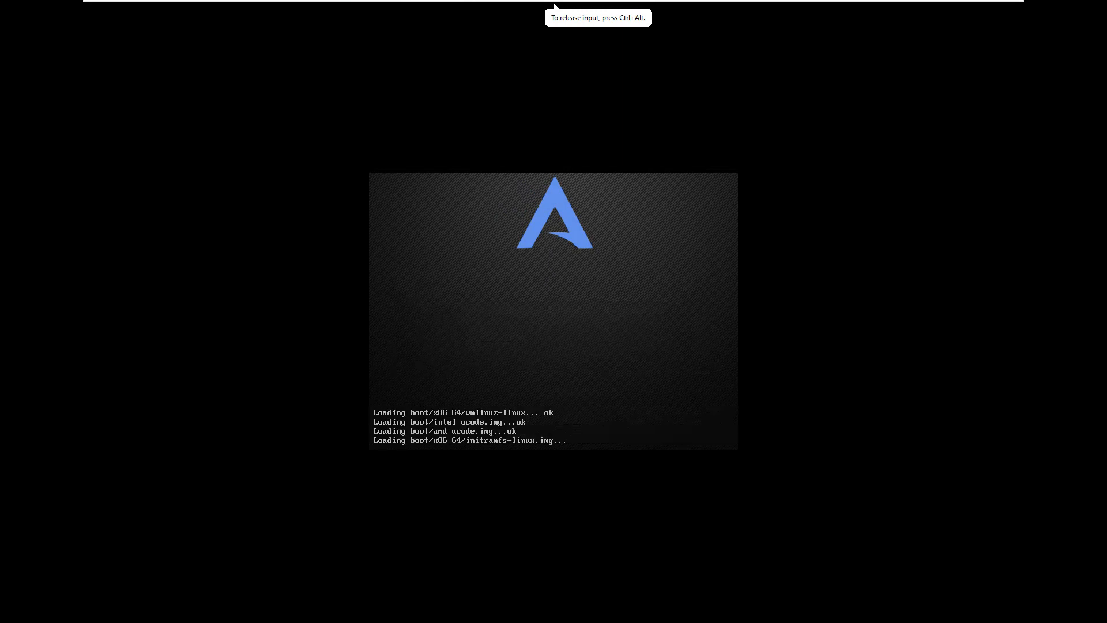